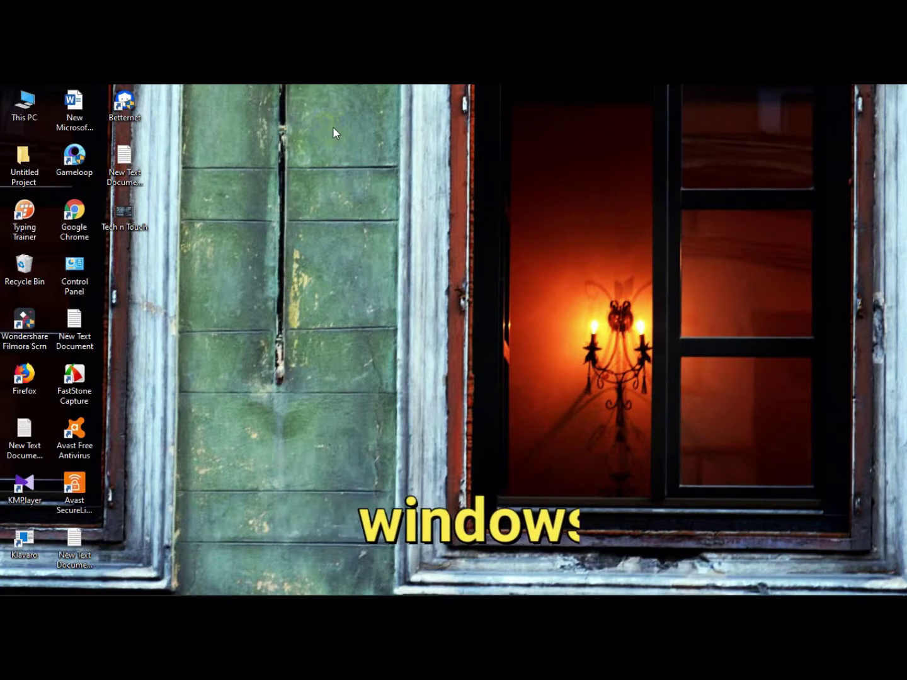
Open File Explorer to show This PC and close the window again
key(super+e)
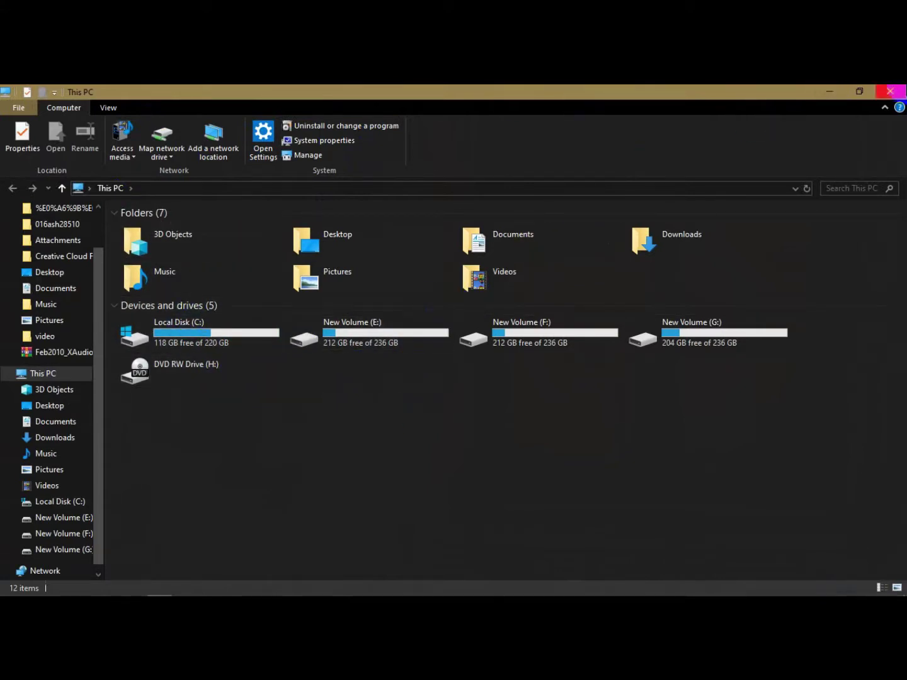
click(891, 91)
Refresh the desktop three times and lock the computer
right_click(436, 128)
click(478, 172)
right_click(458, 172)
click(489, 208)
right_click(445, 228)
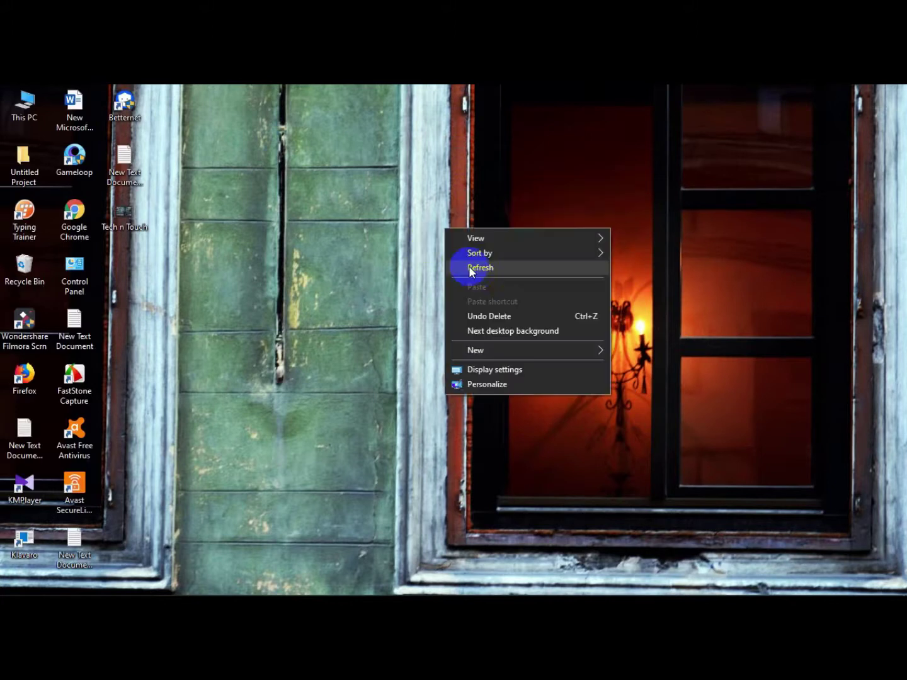
click(466, 269)
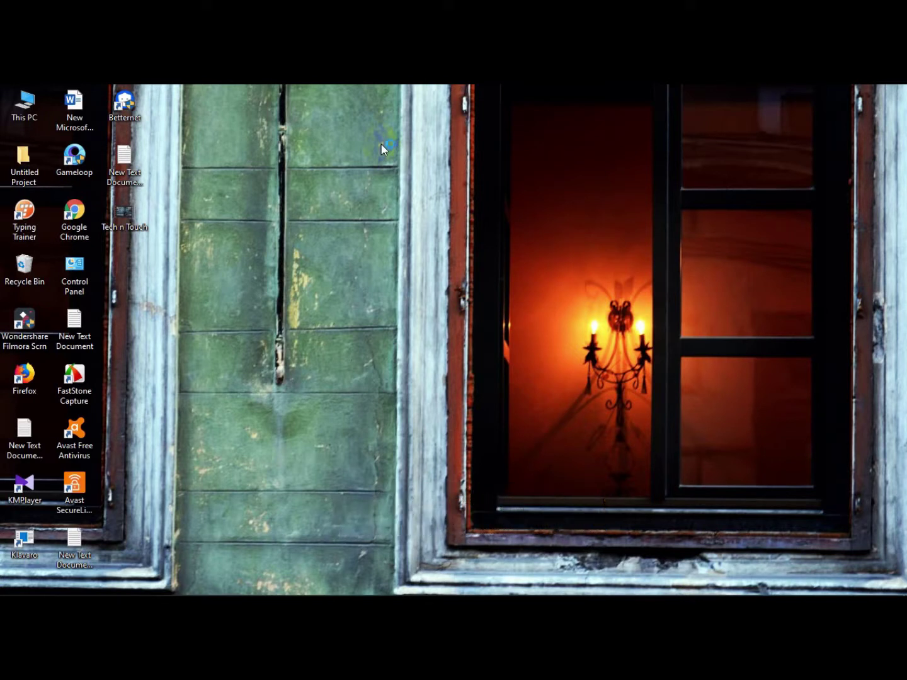
key(super+l)
Open English Wikipedia's main page in Firefox by way of a Google search for wikipedia
mouse_move(218, 587)
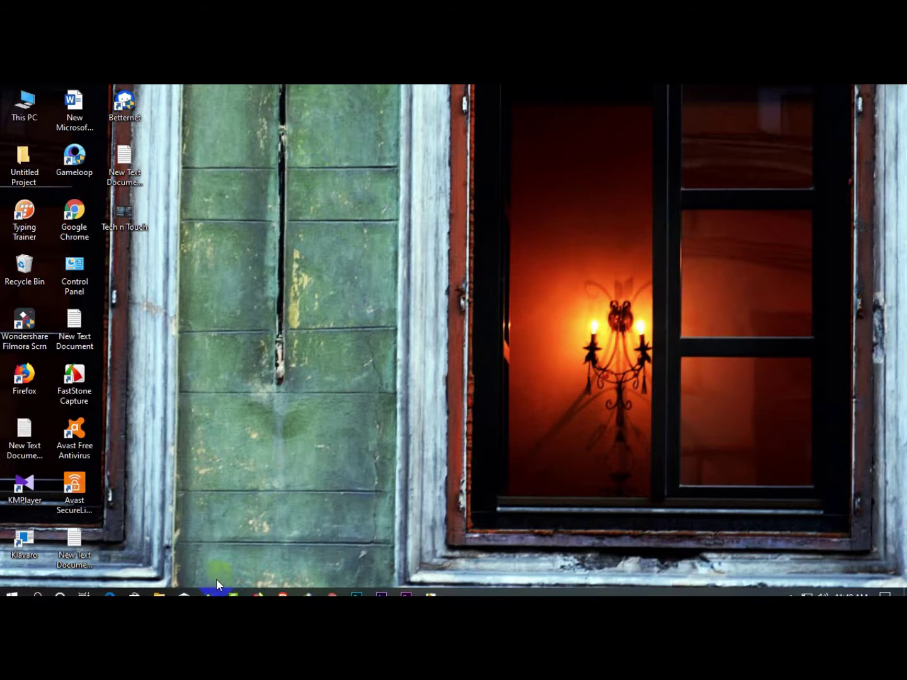
click(258, 587)
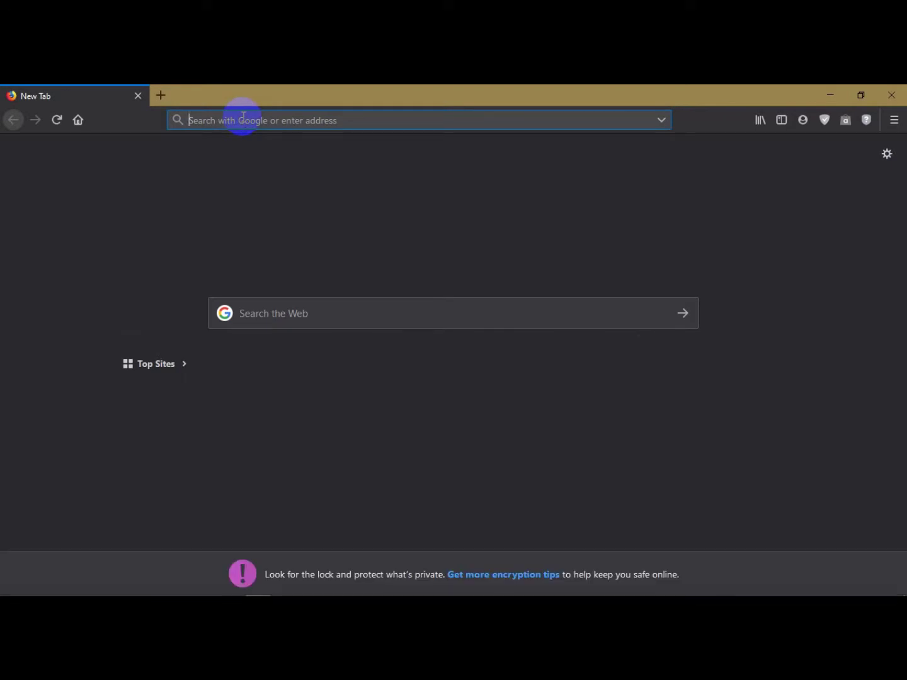
text(www.google.com/)
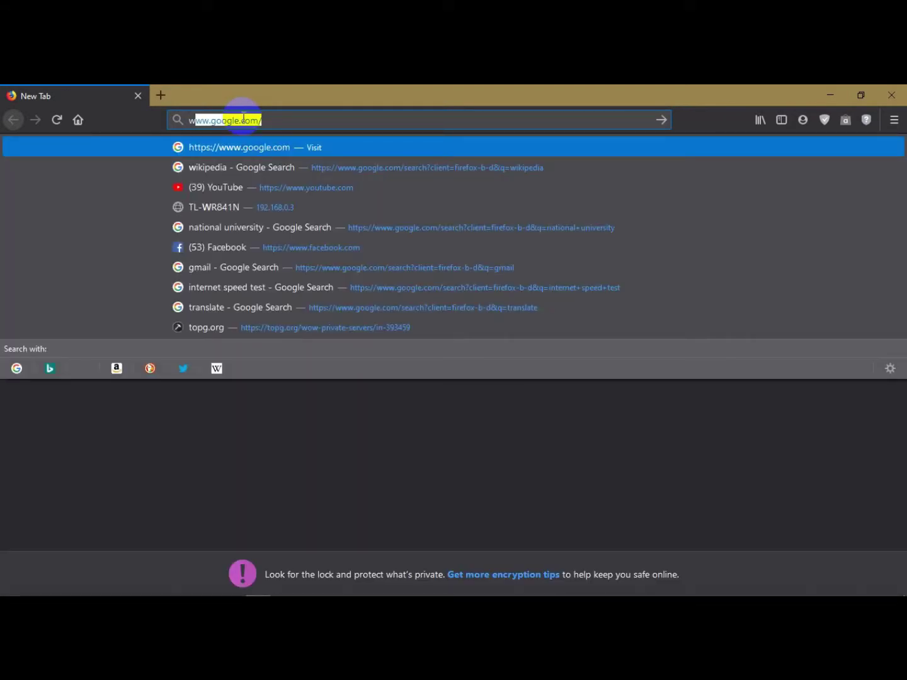
key(Down)
key(Return)
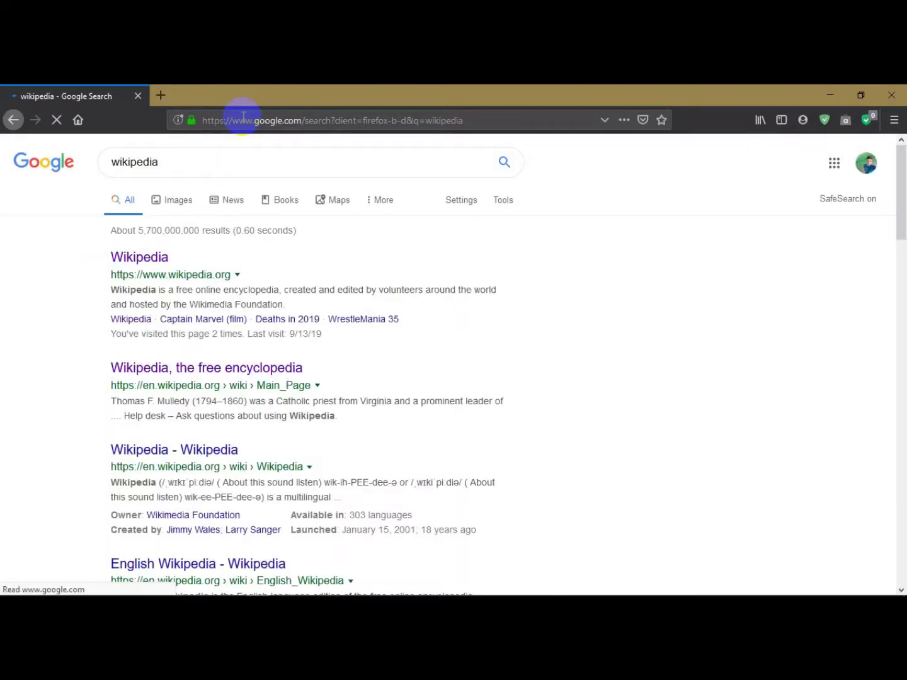
click(141, 258)
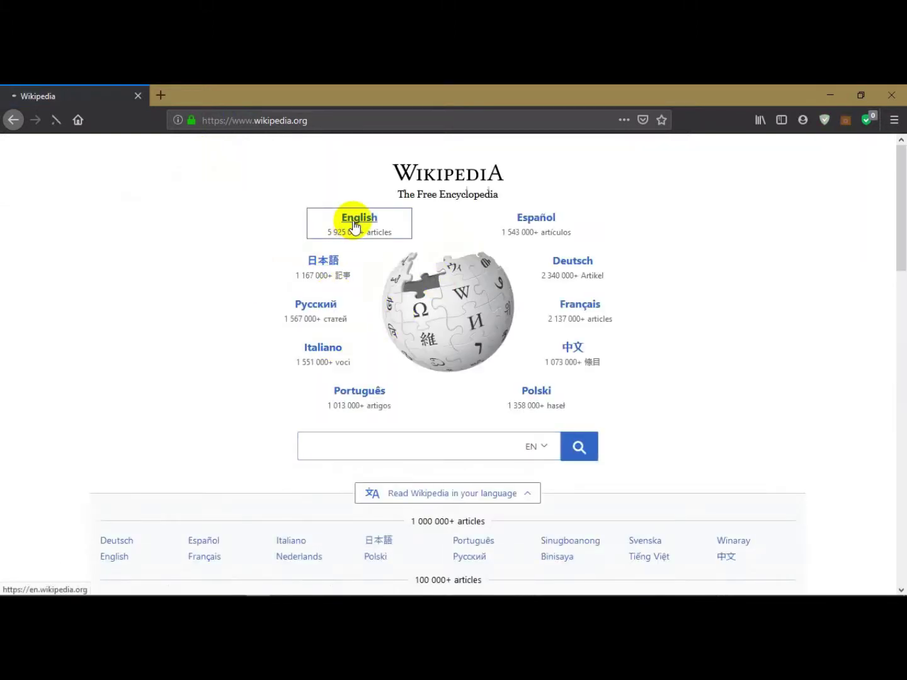
click(355, 227)
Look through the Wikipedia main page's sections, including the featured picture and other areas of Wikipedia
scroll(401, 343, down, 10)
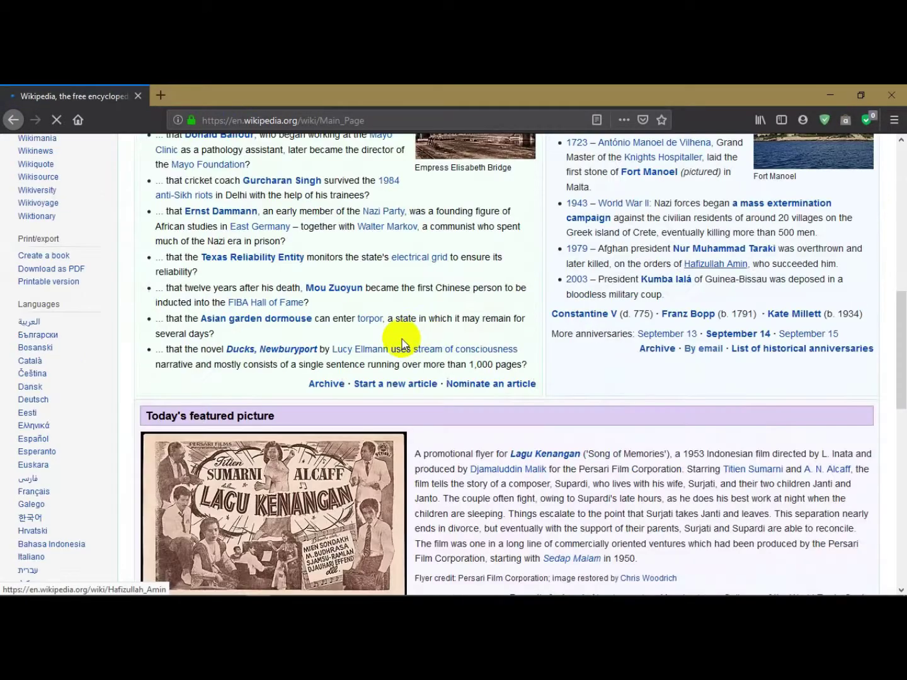
scroll(432, 334, down, 14)
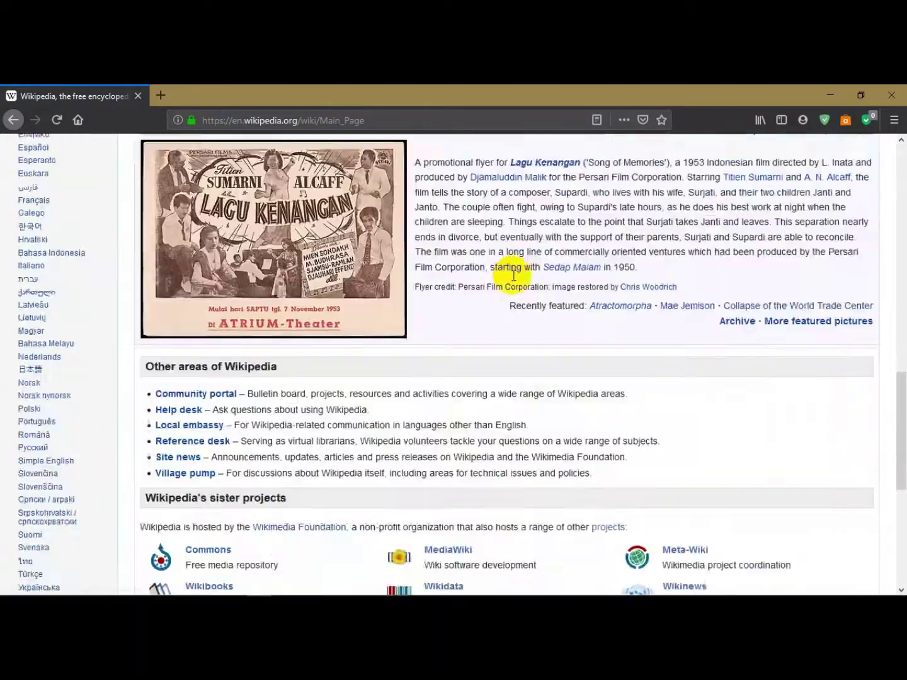
scroll(399, 304, down, 5)
scroll(474, 368, up, 10)
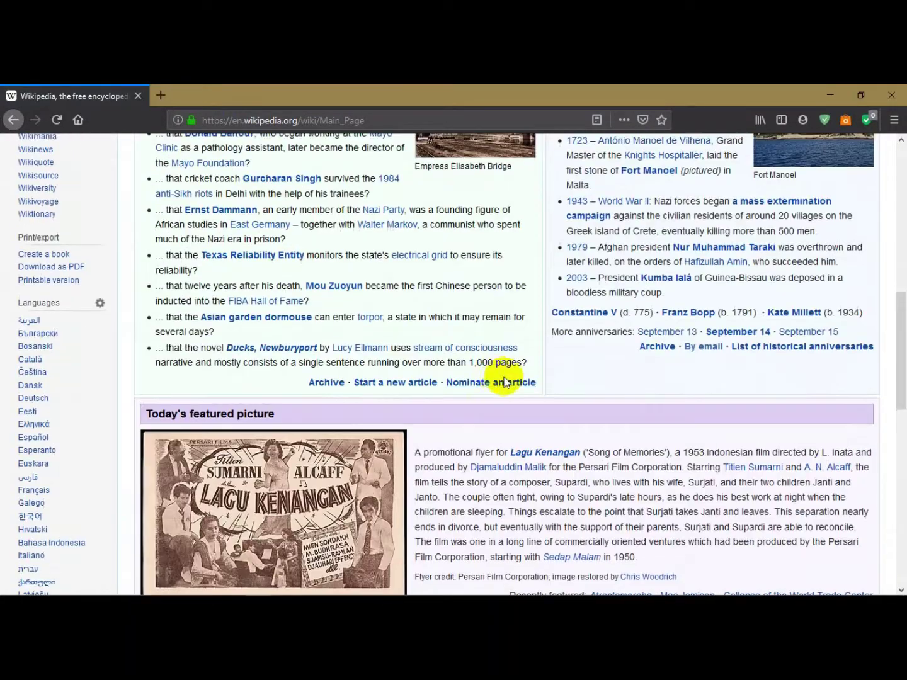
scroll(318, 264, down, 10)
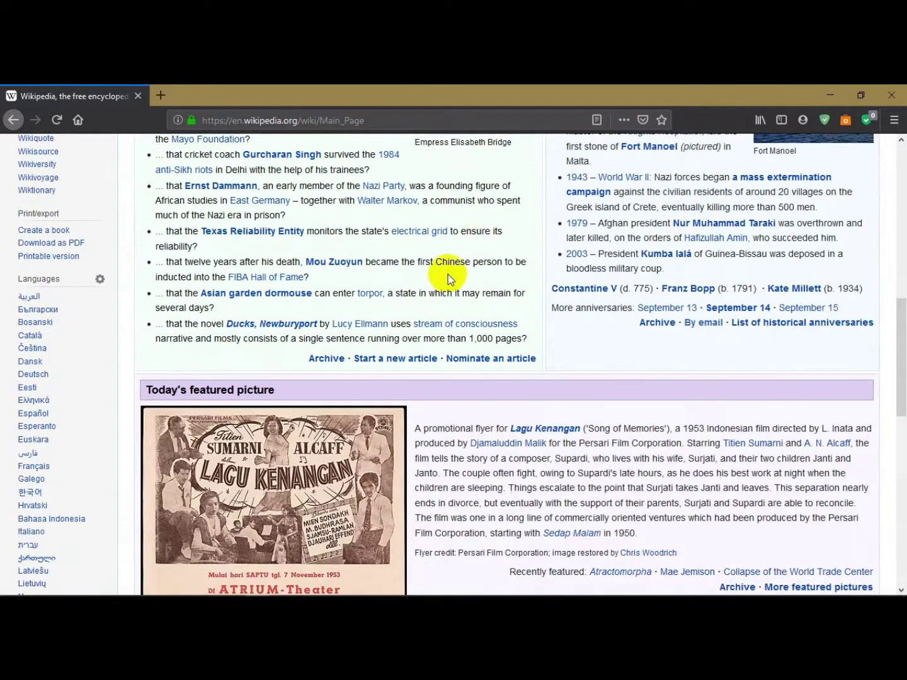
scroll(450, 280, up, 8)
scroll(514, 326, down, 11)
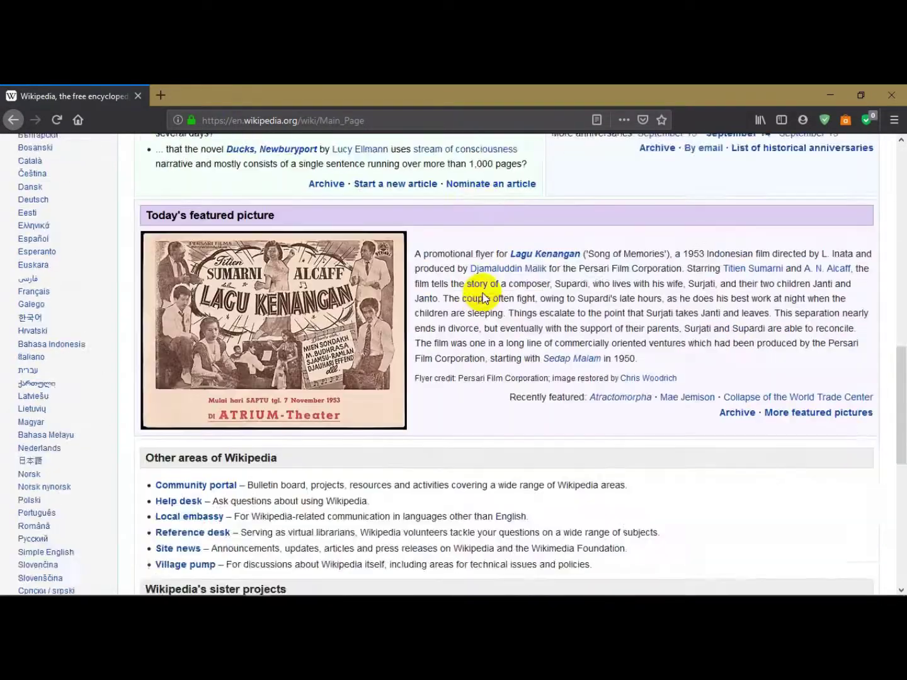
scroll(457, 440, down, 5)
scroll(388, 285, up, 12)
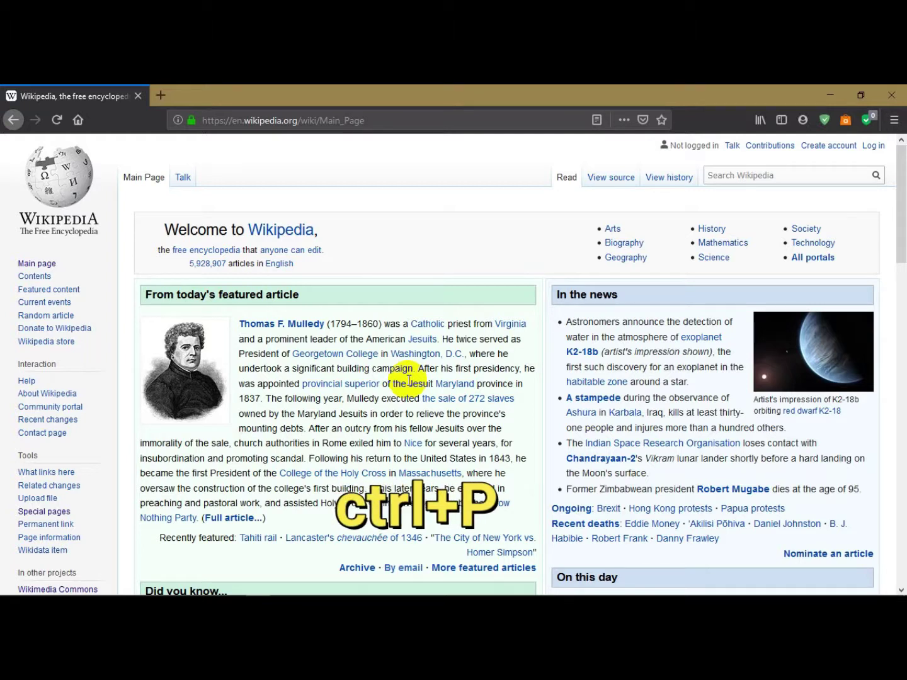
Print all of the Wikipedia page with Microsoft Print to PDF, saving it as pag in the Programs folder under Downloads
key(ctrl+p)
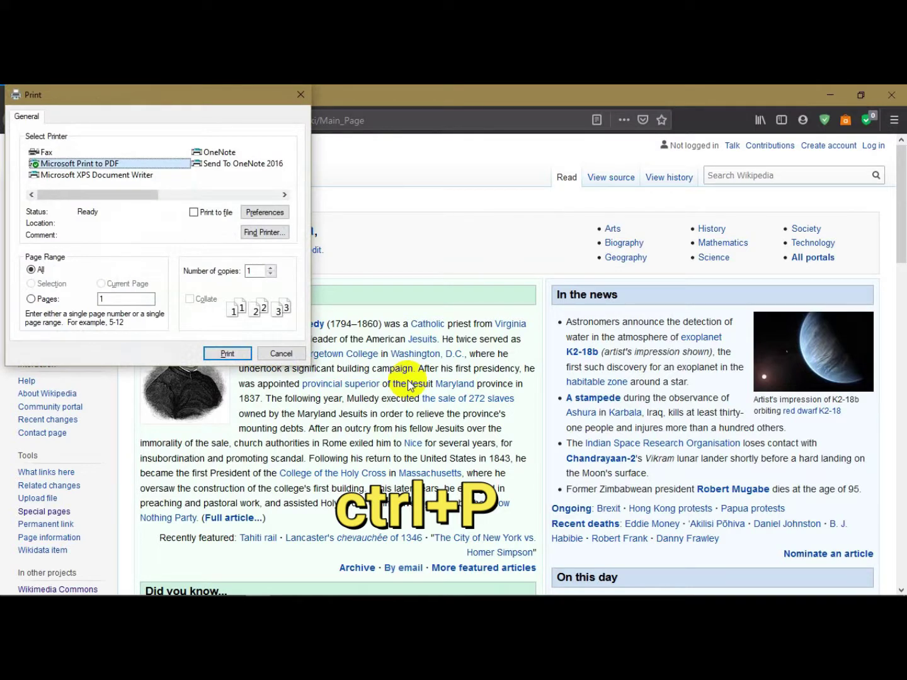
scroll(97, 172, right, 2)
scroll(98, 173, left, 2)
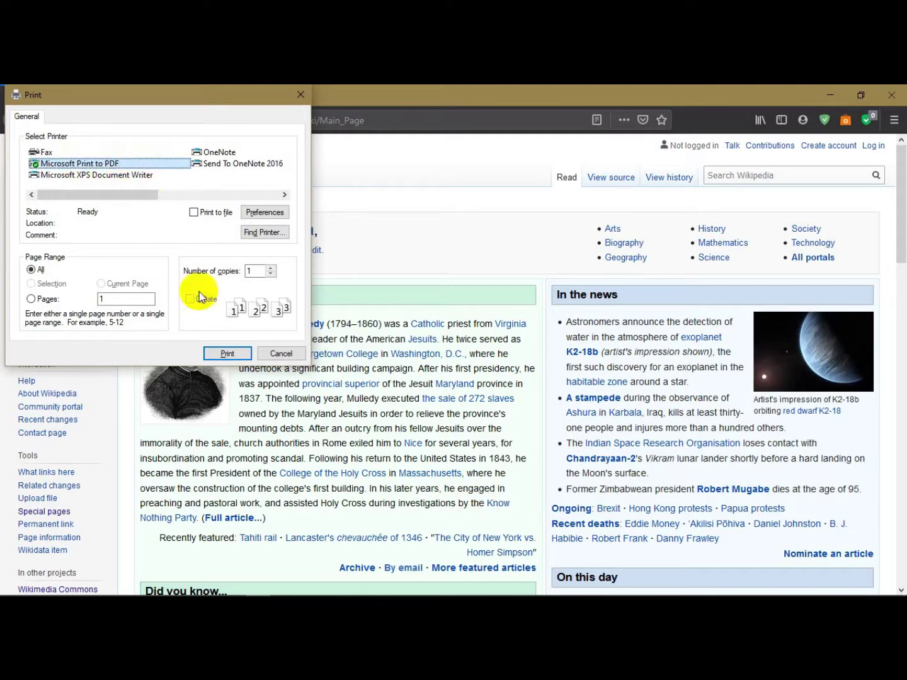
click(228, 354)
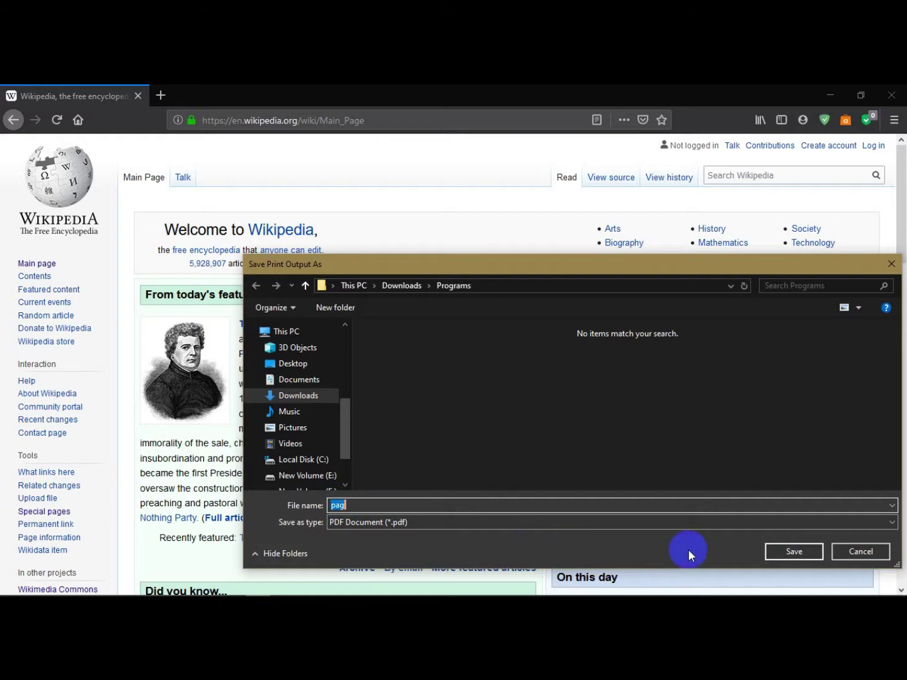
click(794, 552)
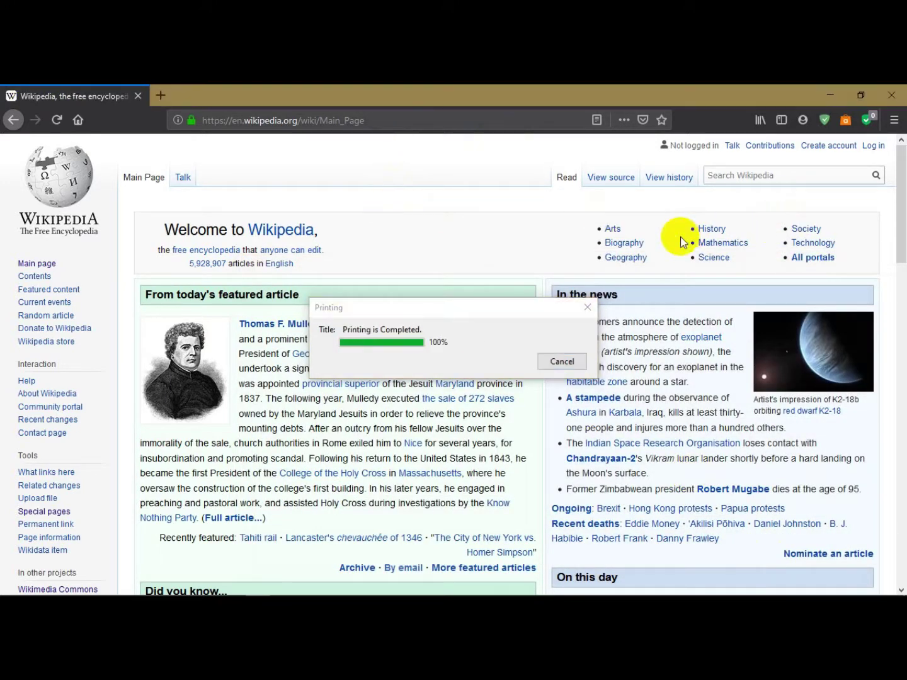
Skim the Wikipedia main page once more and minimize the browser to return to the desktop
scroll(369, 281, down, 2)
scroll(396, 300, down, 15)
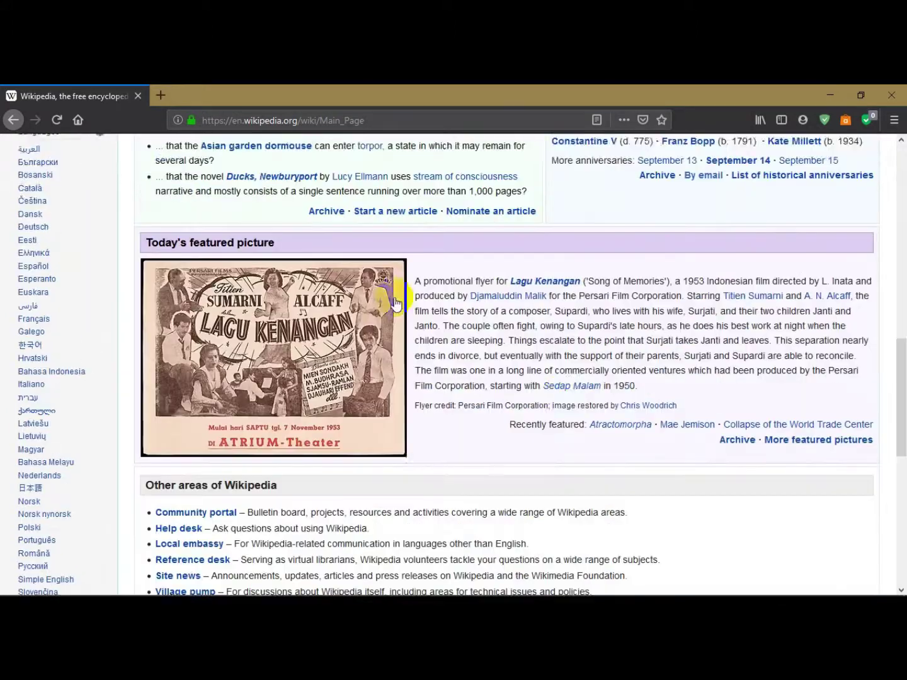
scroll(440, 400, up, 10)
scroll(454, 413, up, 18)
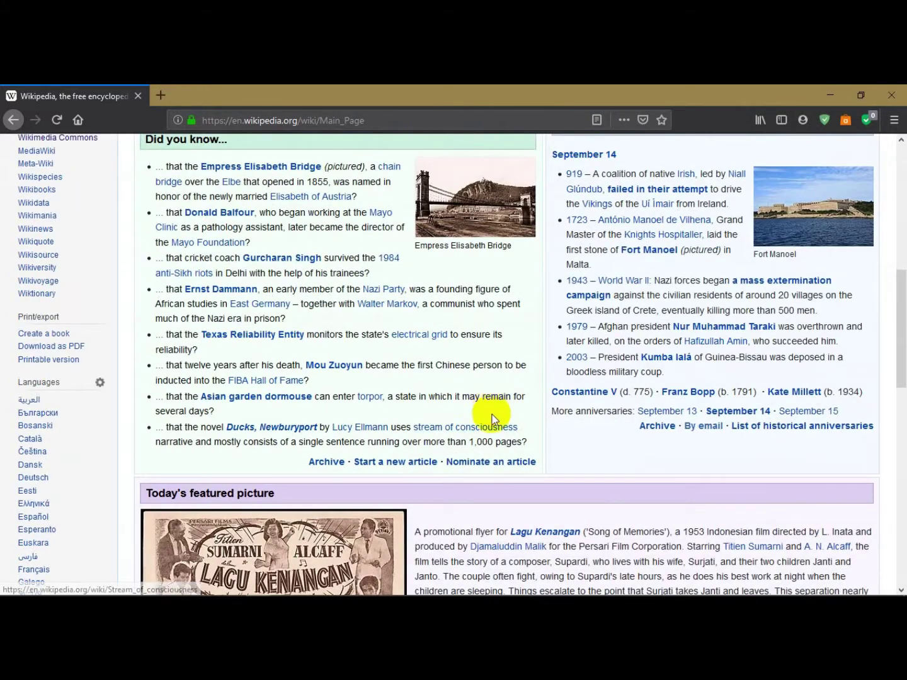
click(829, 95)
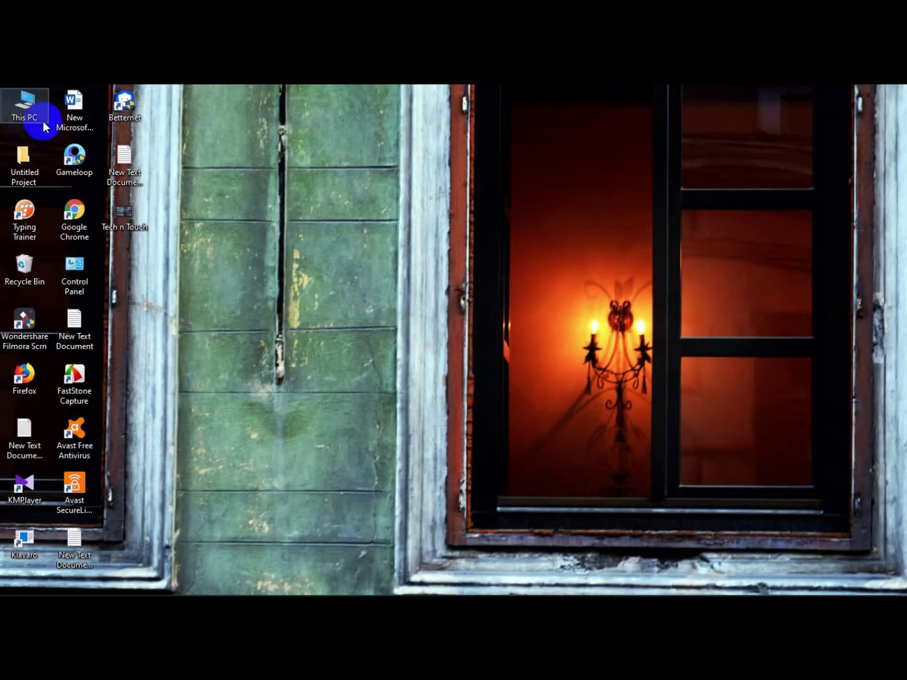
Open the PDF file pag from the Programs folder inside Downloads
key(super+e)
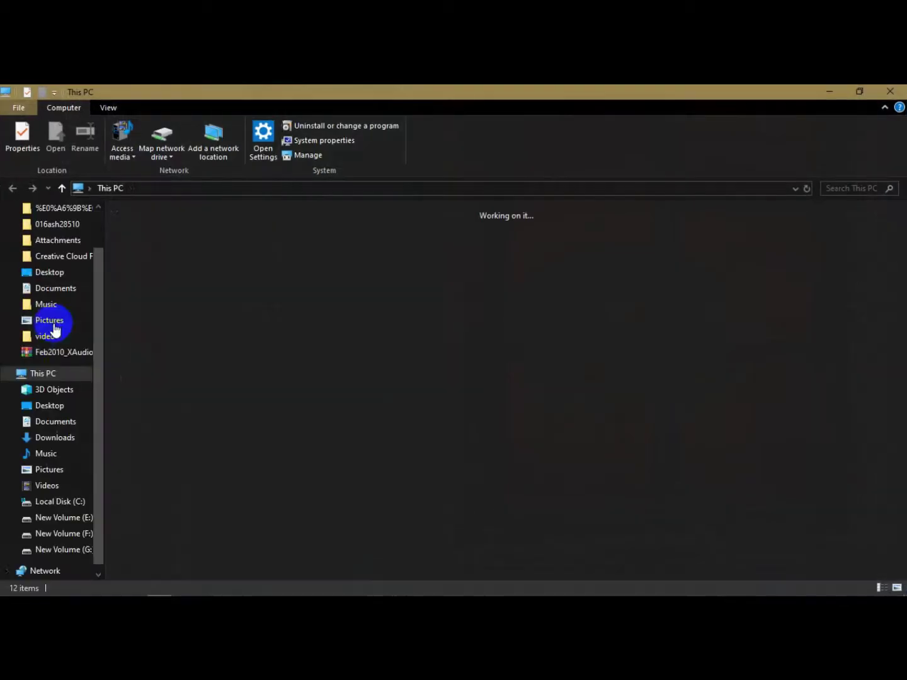
click(54, 438)
click(158, 251)
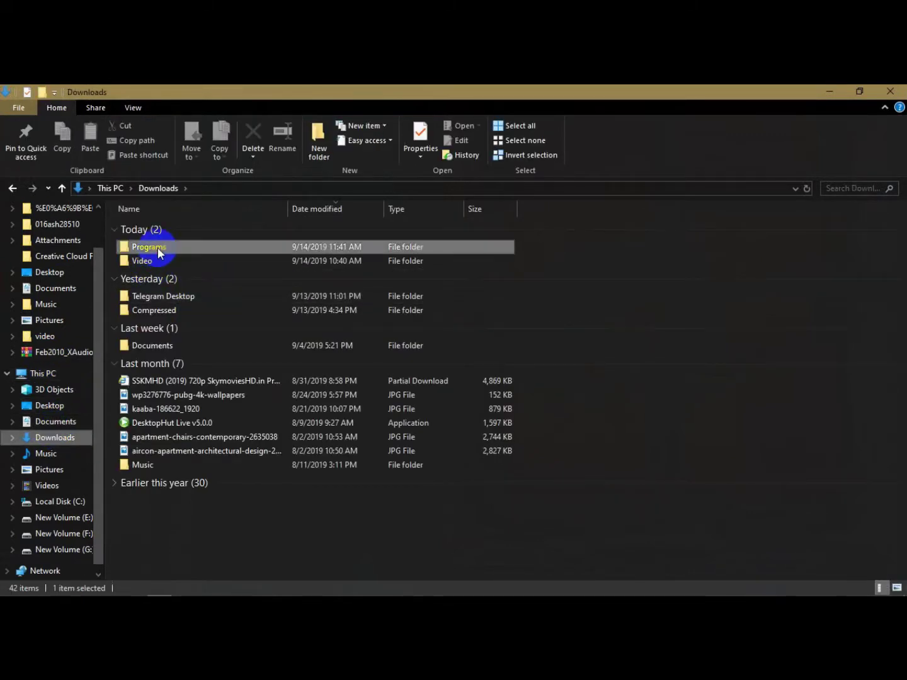
double_click(158, 252)
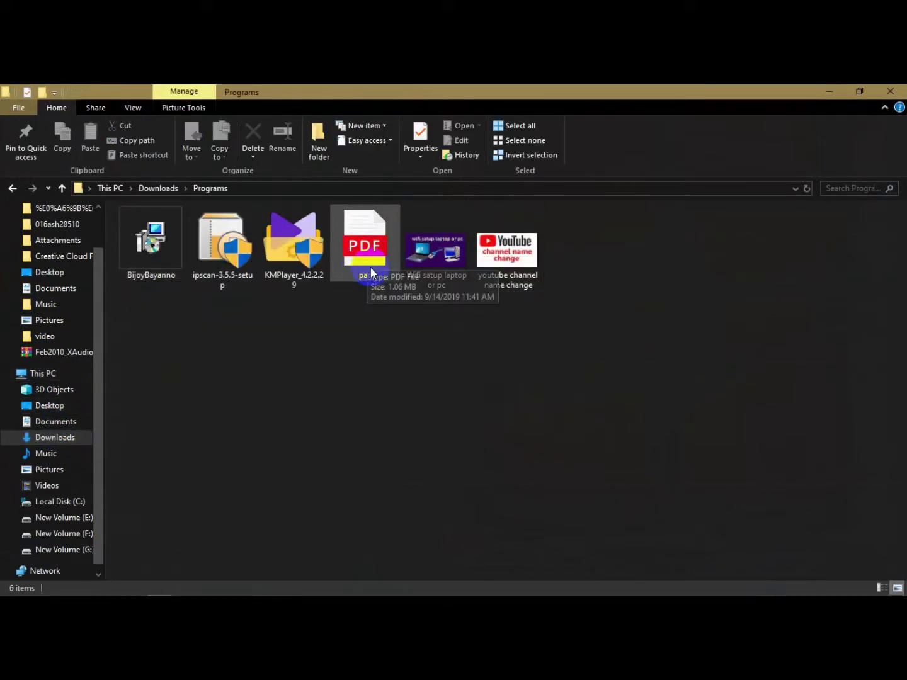
click(352, 277)
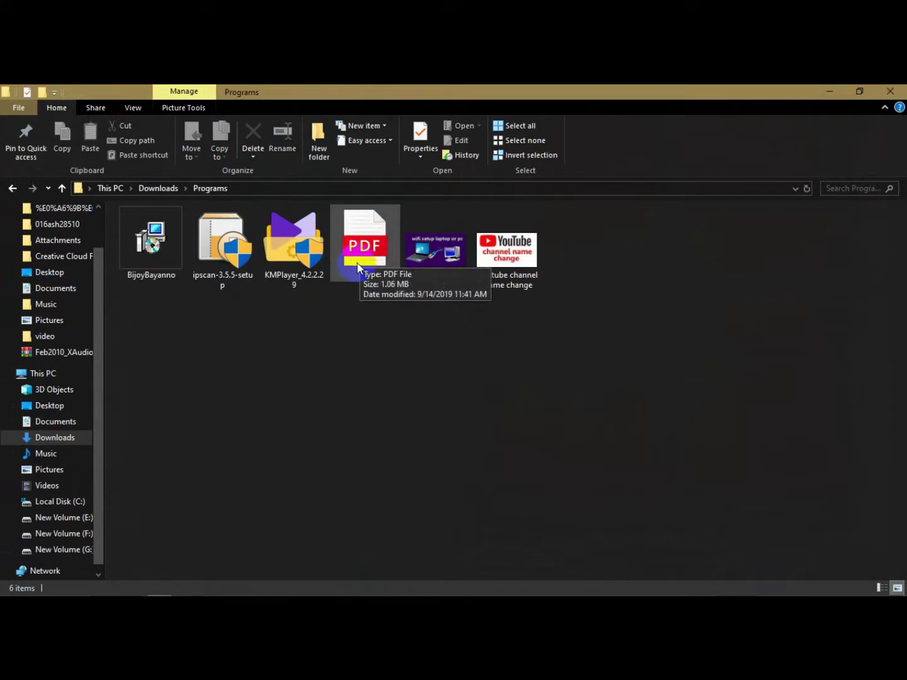
double_click(359, 255)
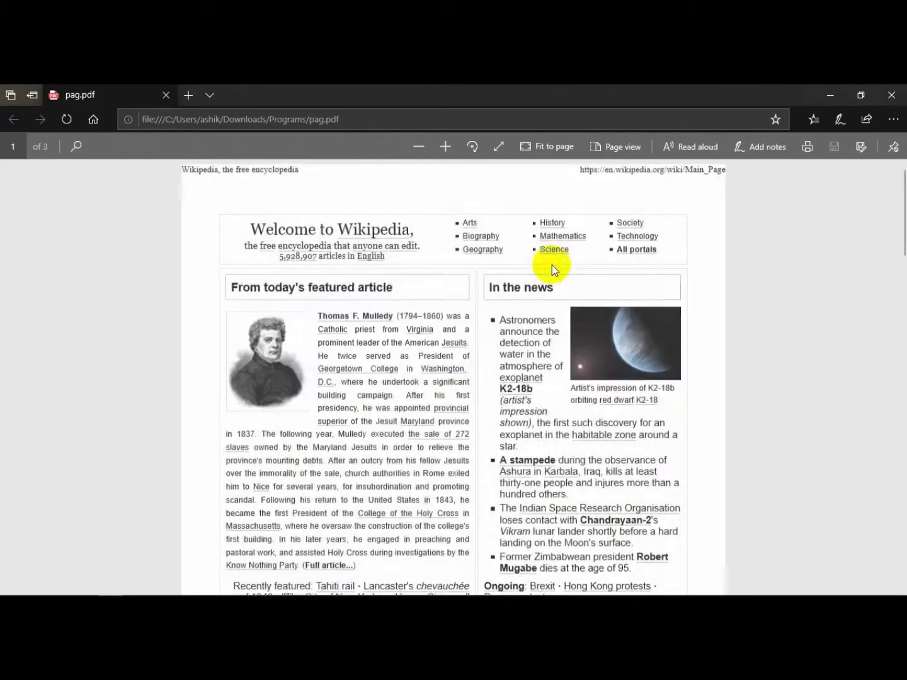
Examine the pages of the saved PDF from start to end to check how the Wikipedia content was captured
scroll(477, 347, down, 15)
scroll(460, 365, up, 13)
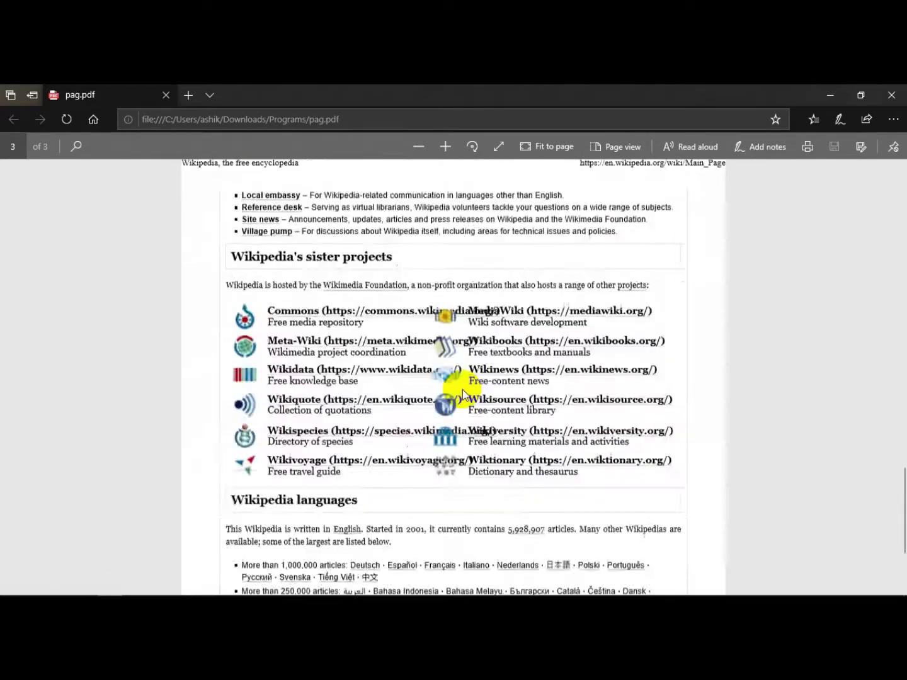
scroll(463, 390, up, 4)
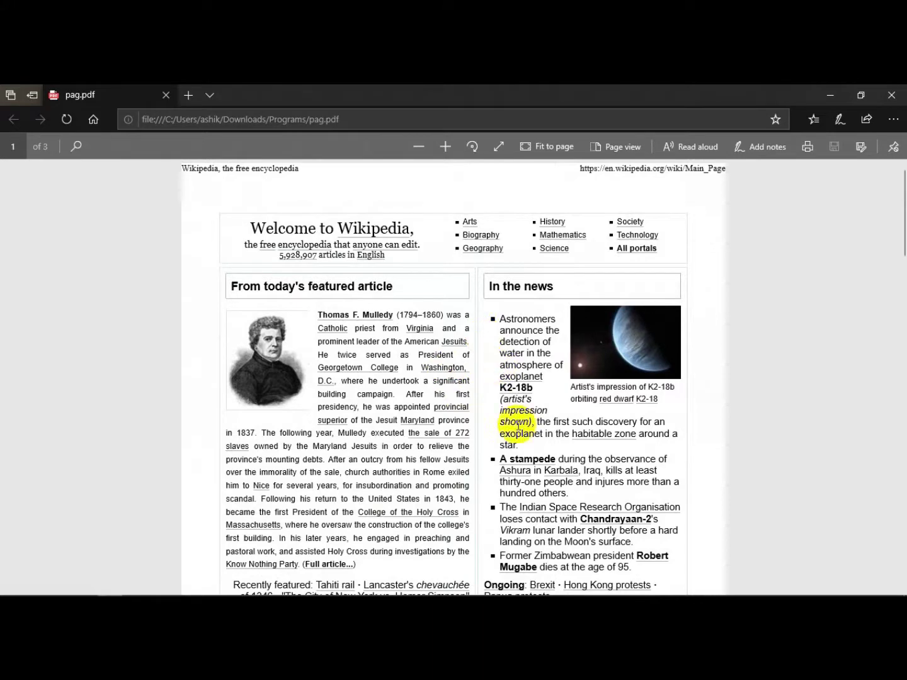
scroll(504, 425, down, 12)
scroll(510, 435, down, 10)
scroll(488, 468, up, 15)
scroll(472, 449, up, 8)
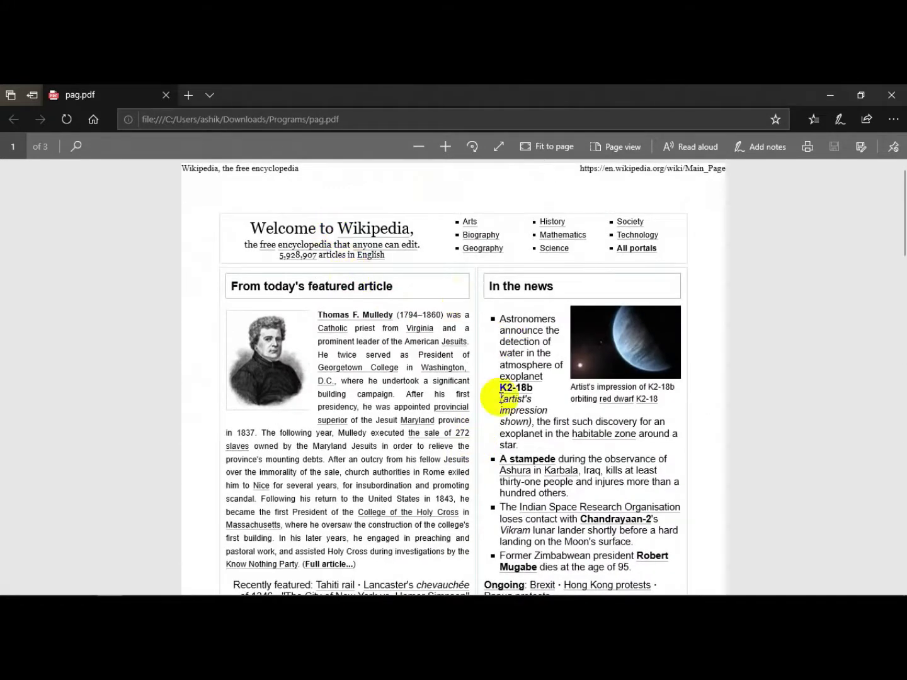
scroll(507, 410, down, 7)
scroll(485, 442, down, 8)
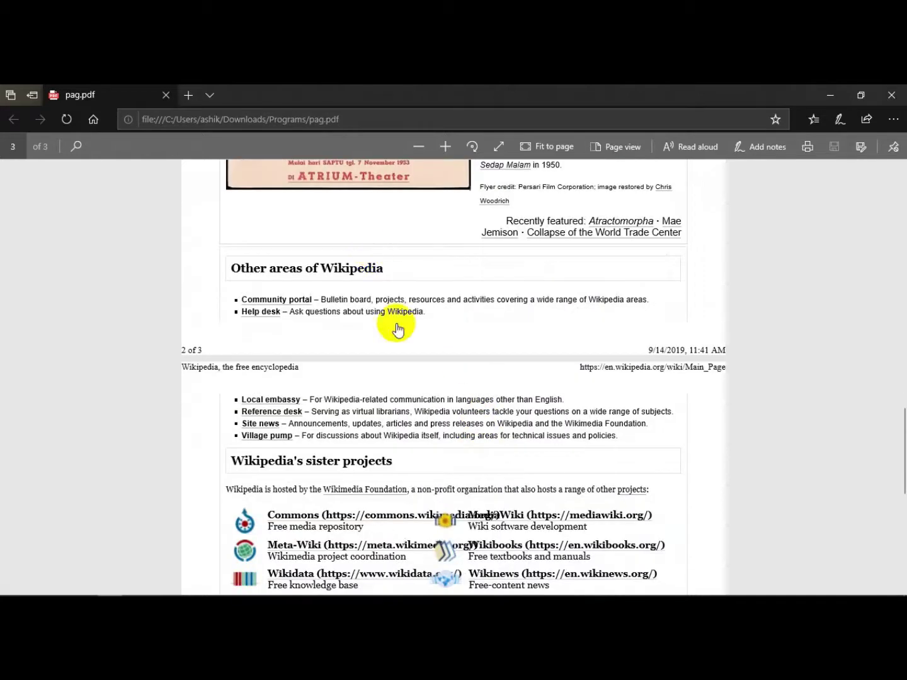
scroll(399, 330, down, 5)
scroll(441, 378, up, 20)
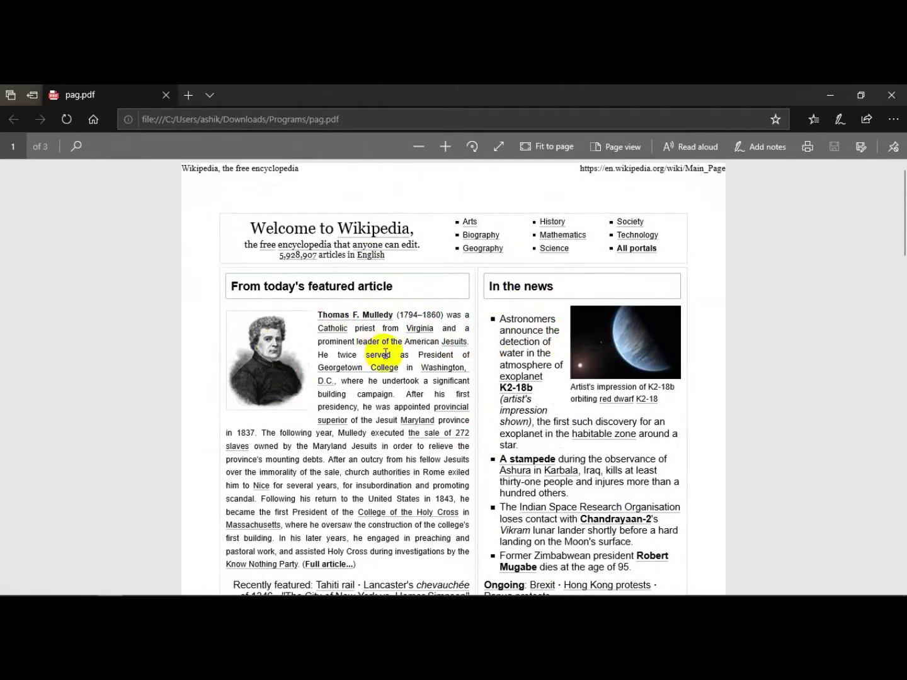
scroll(492, 379, down, 5)
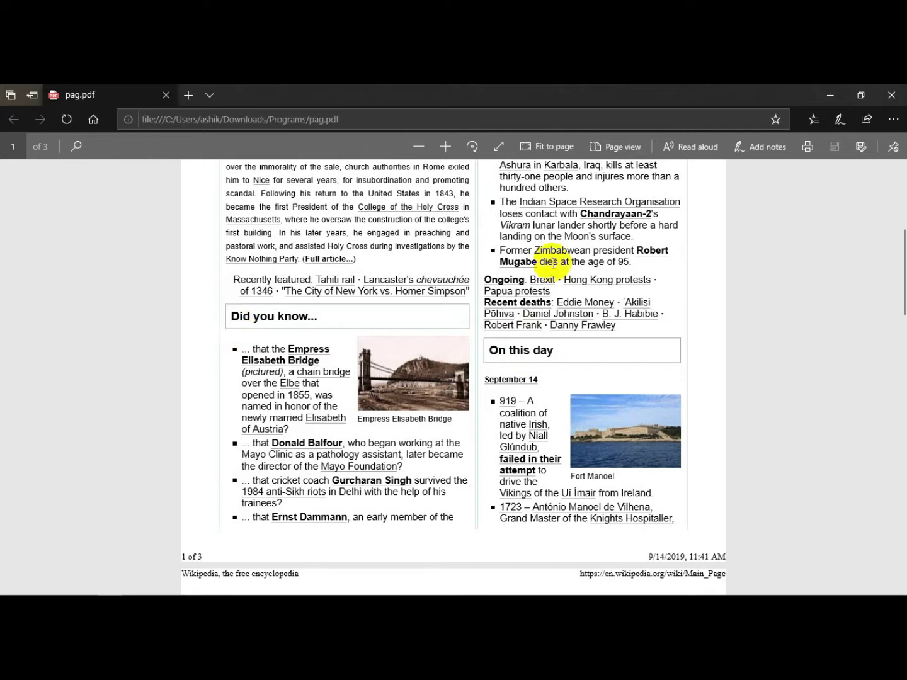
scroll(574, 295, up, 5)
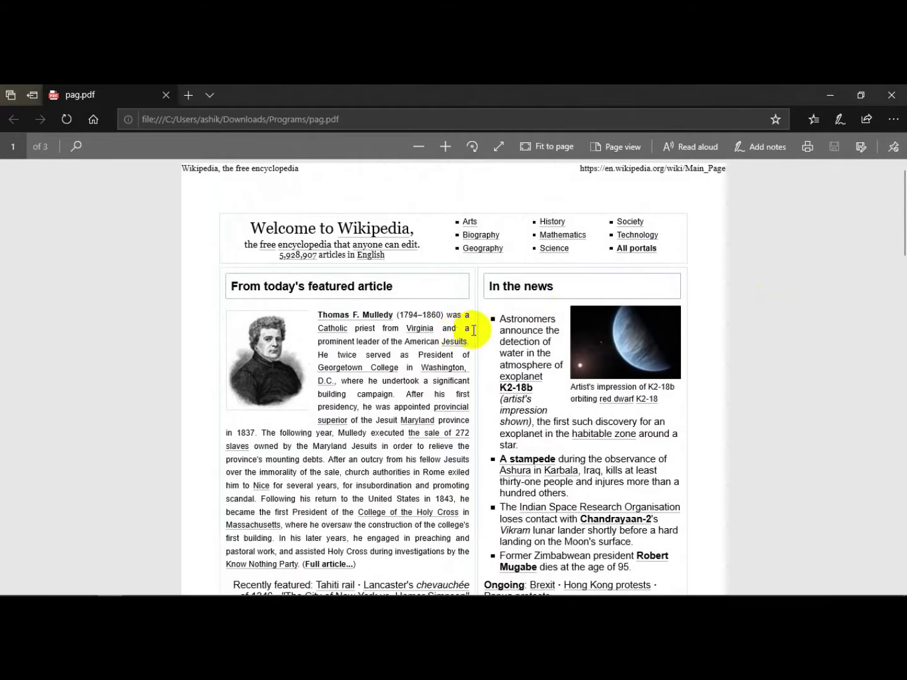
scroll(451, 344, down, 5)
scroll(449, 318, up, 5)
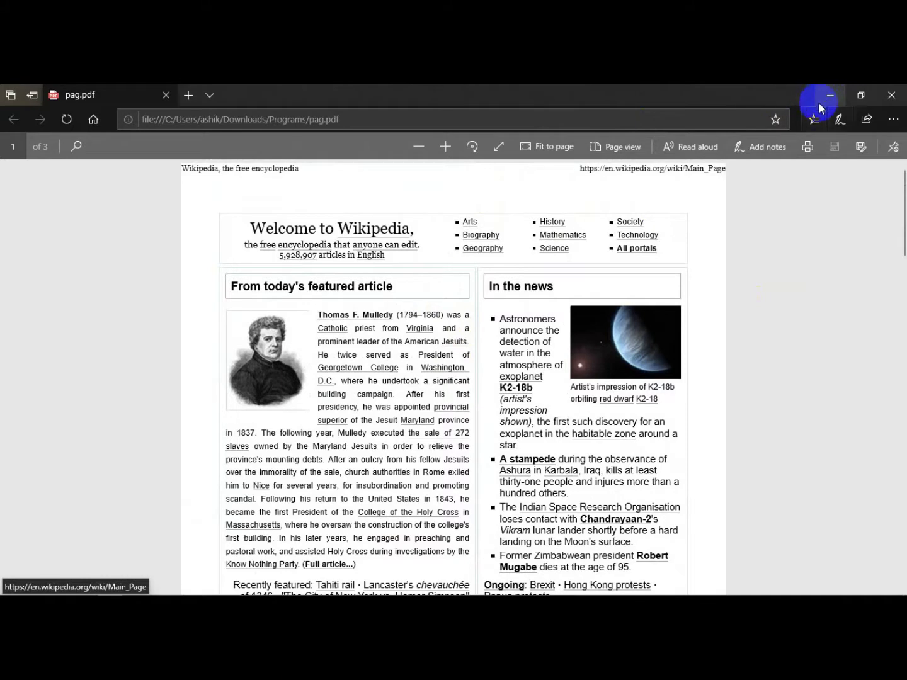
scroll(259, 277, down, 8)
scroll(265, 302, up, 8)
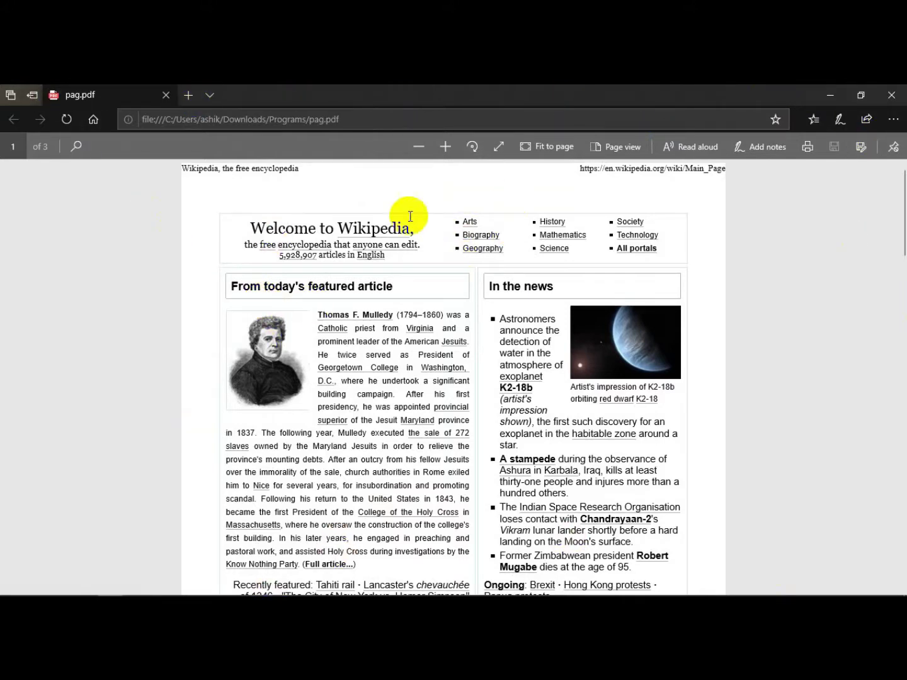
Close the PDF file pag and the Programs folder window to return to the desktop
scroll(407, 213, down, 12)
scroll(656, 357, up, 8)
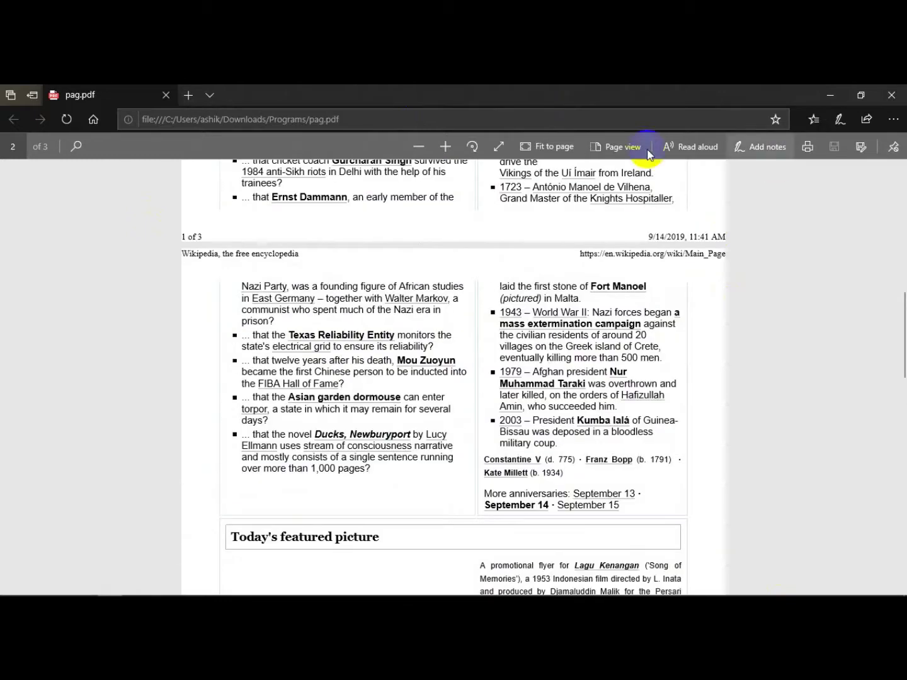
scroll(712, 315, up, 10)
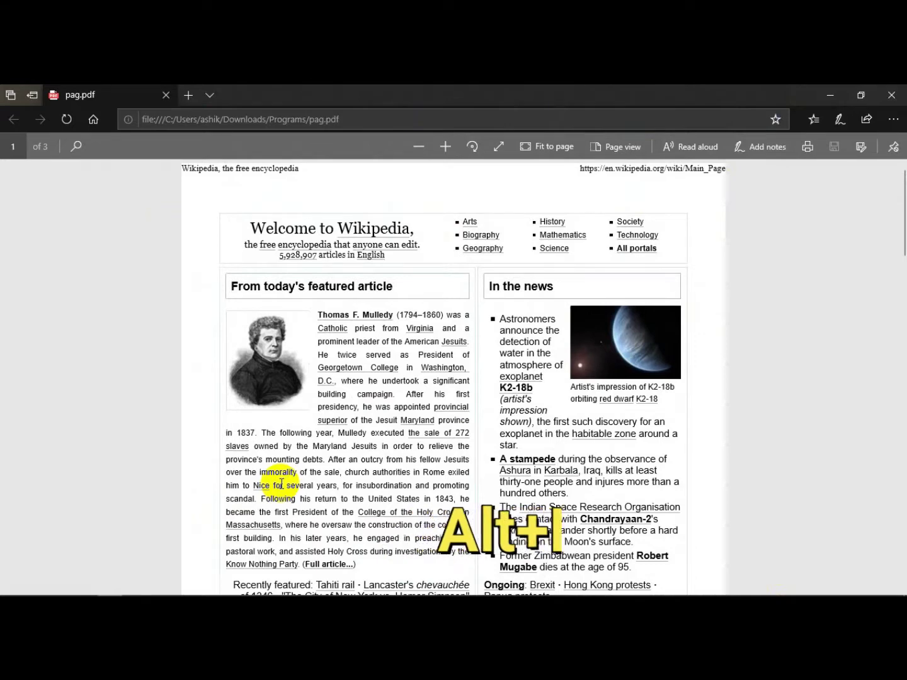
key(alt+F4)
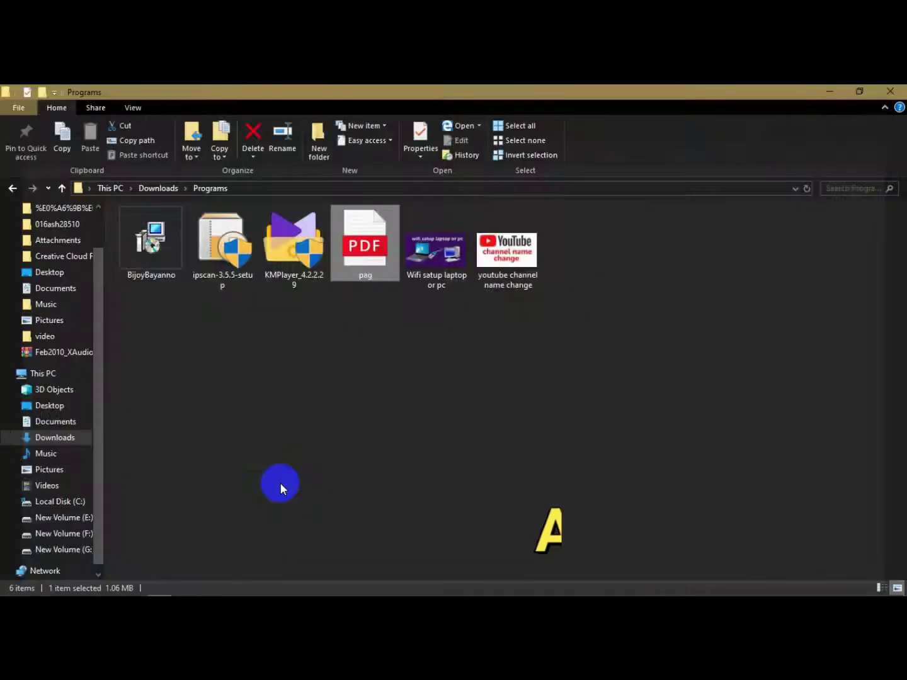
key(alt+F4)
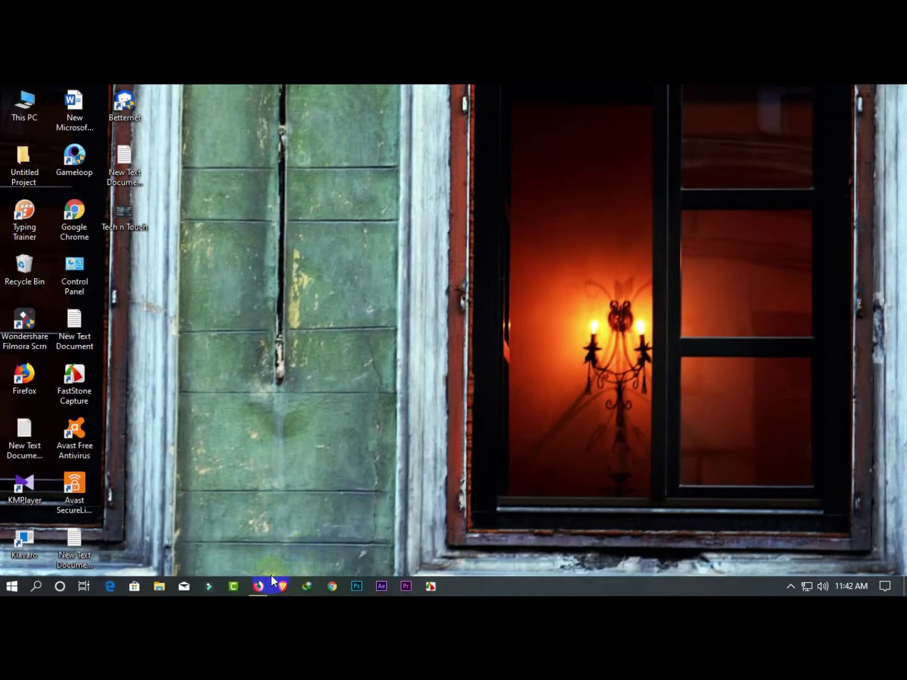
Refresh the desktop several times
mouse_move(259, 586)
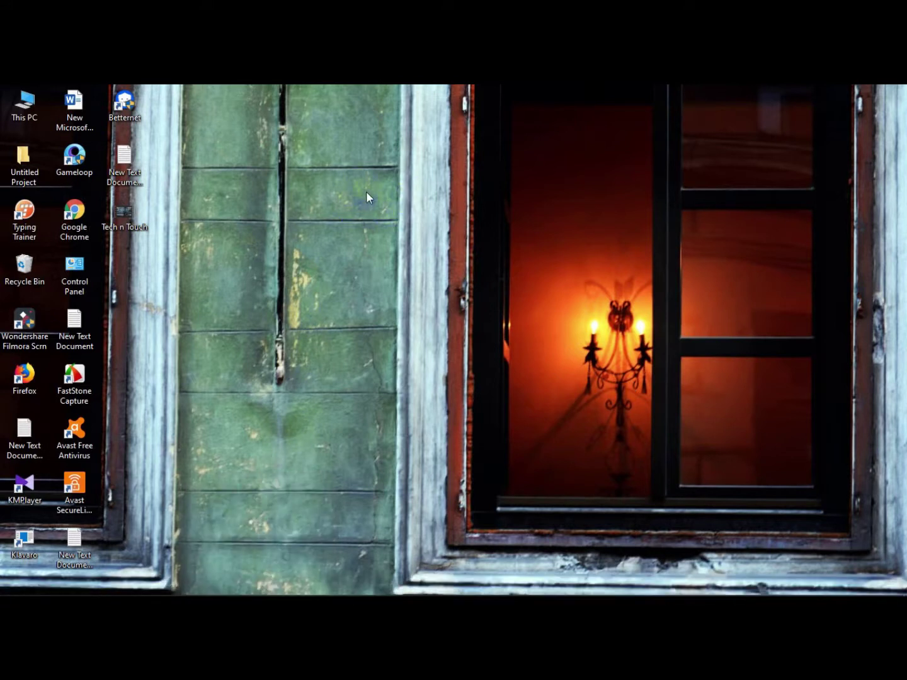
right_click(287, 132)
click(323, 171)
right_click(323, 170)
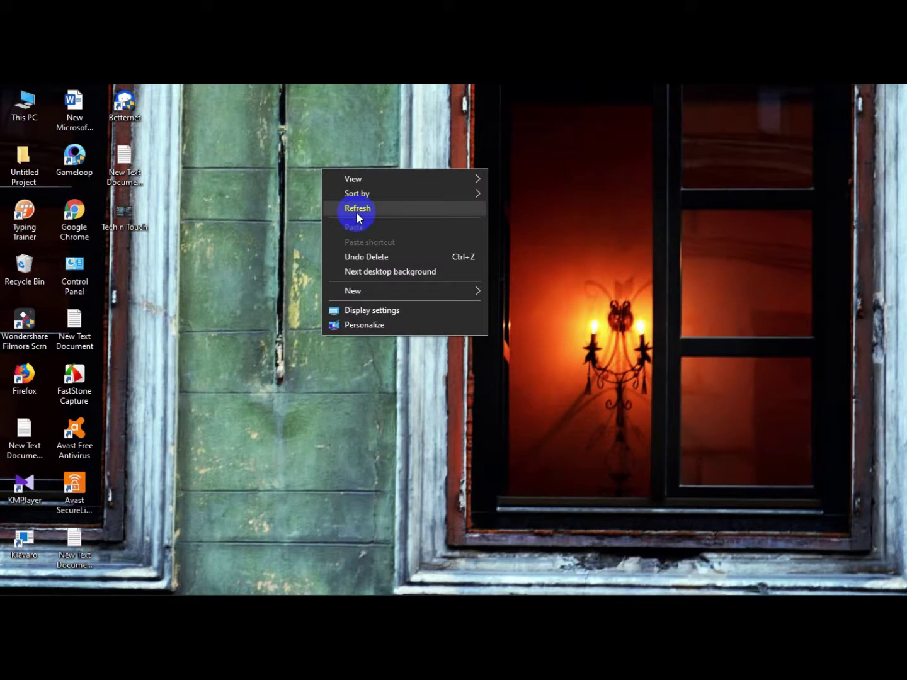
click(356, 212)
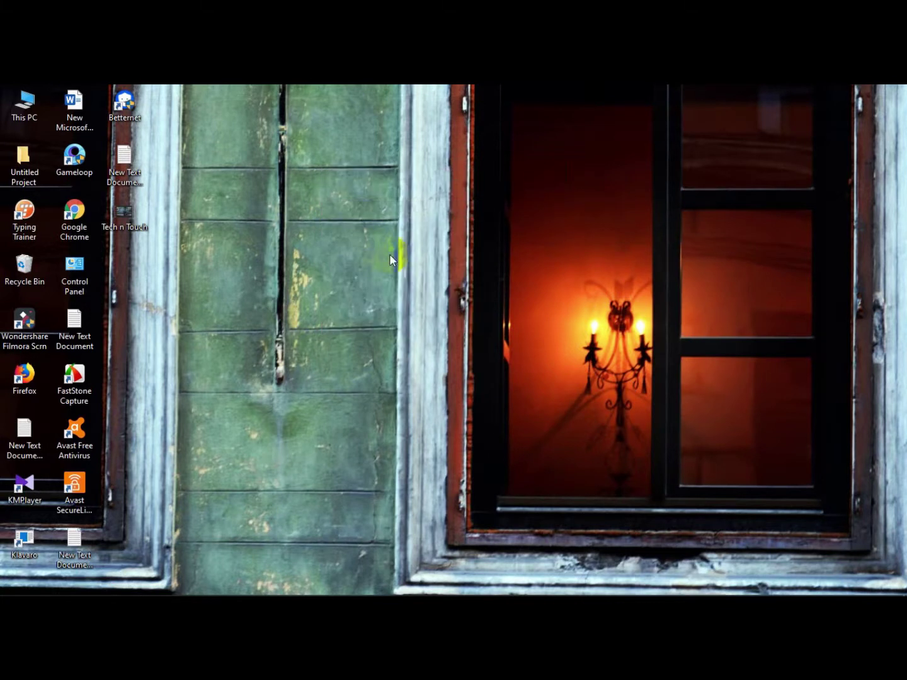
right_click(277, 105)
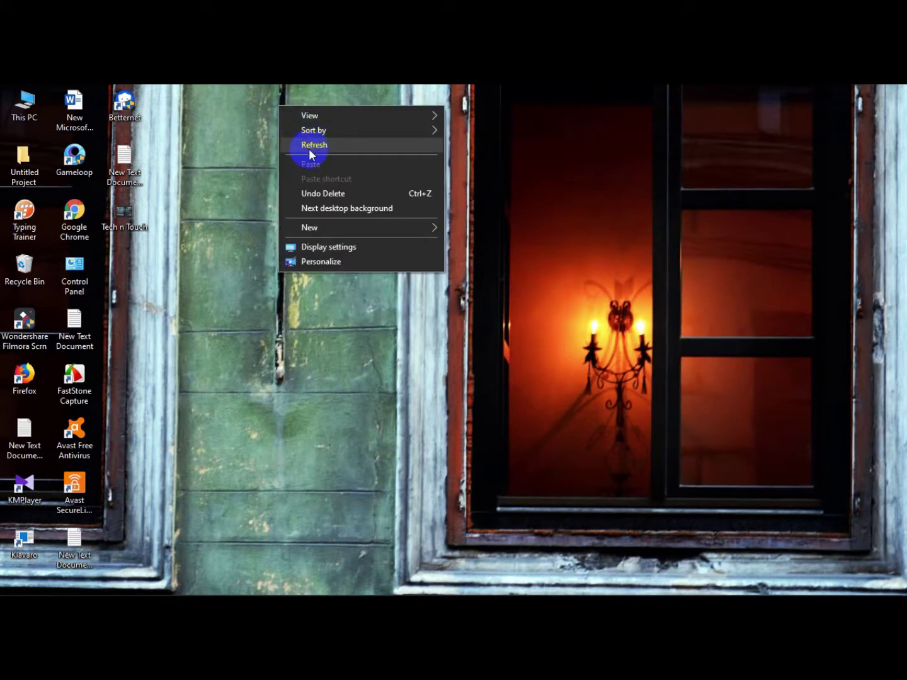
right_click(233, 156)
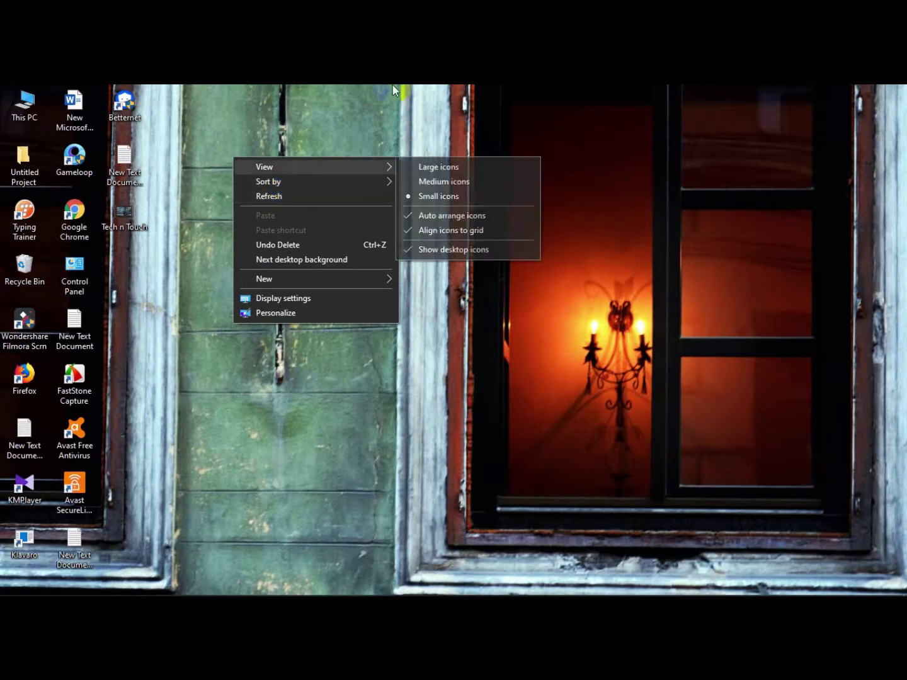
right_click(306, 99)
click(340, 142)
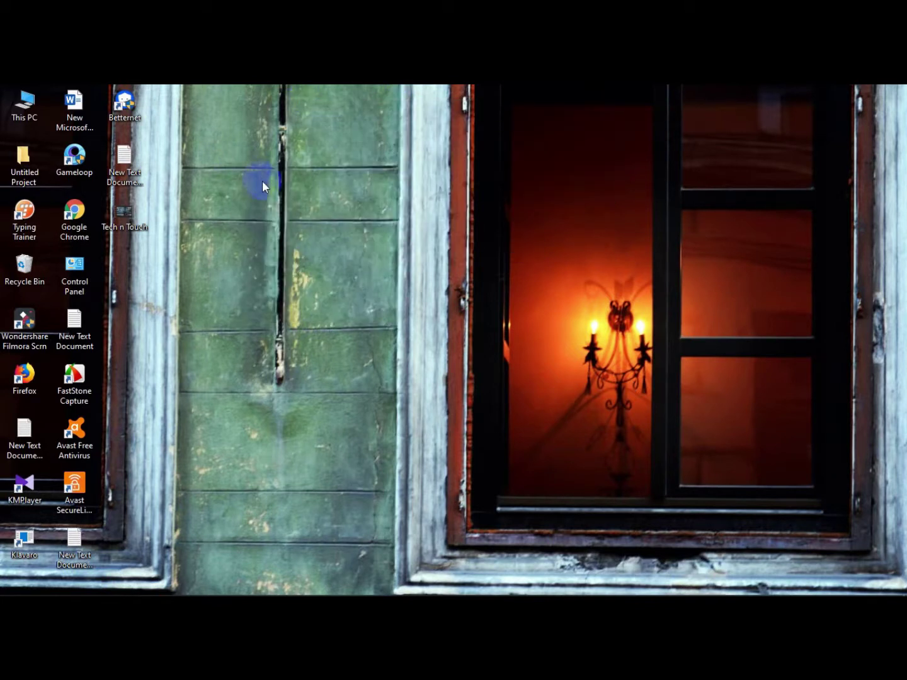
right_click(262, 180)
click(301, 218)
right_click(273, 88)
click(304, 125)
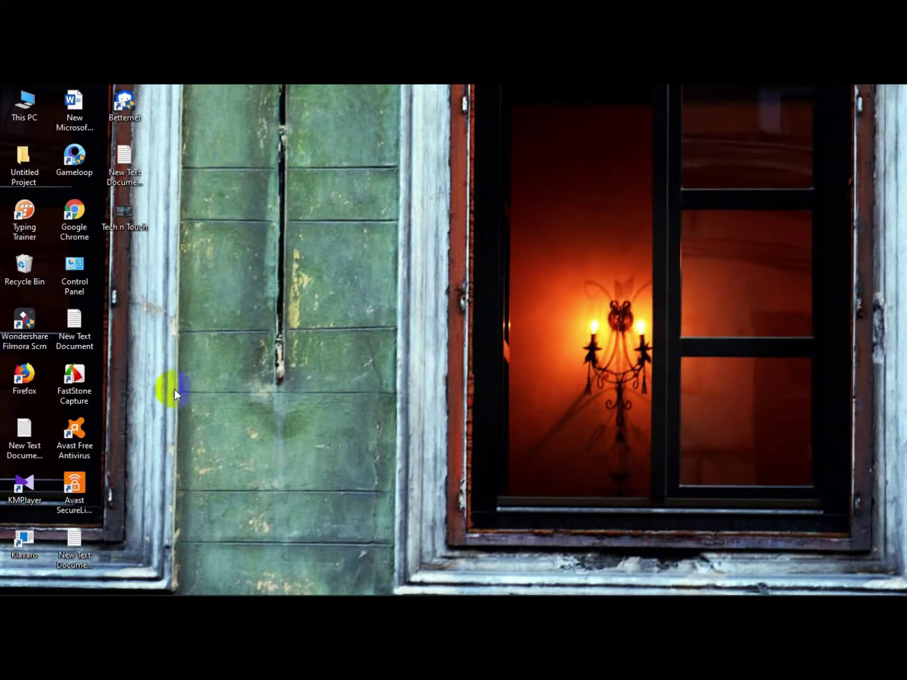
Bring up the Windows search pane twice, dismissing it each time without entering a search term
mouse_move(36, 590)
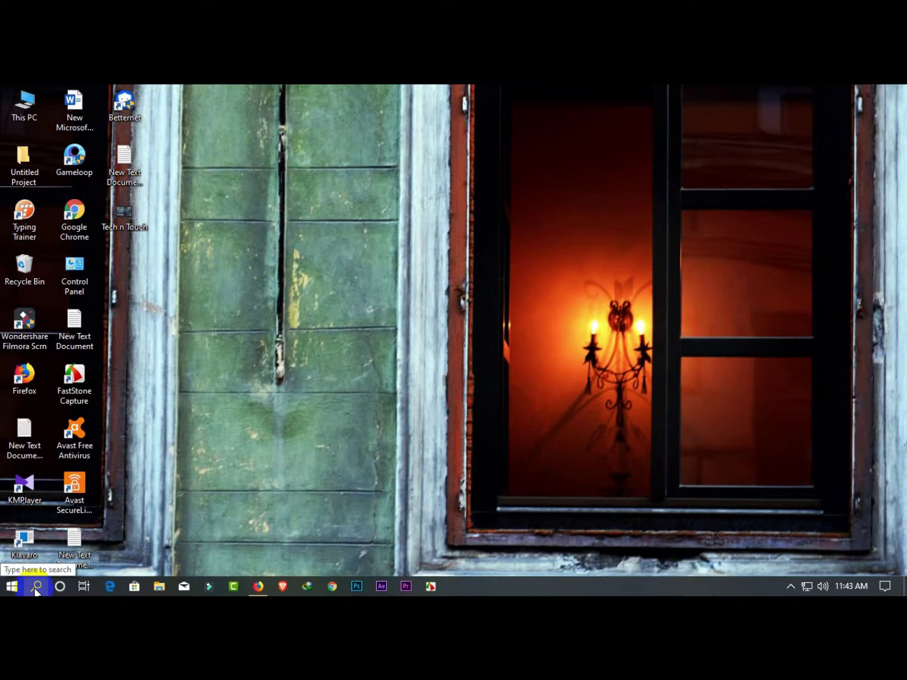
click(38, 587)
click(333, 89)
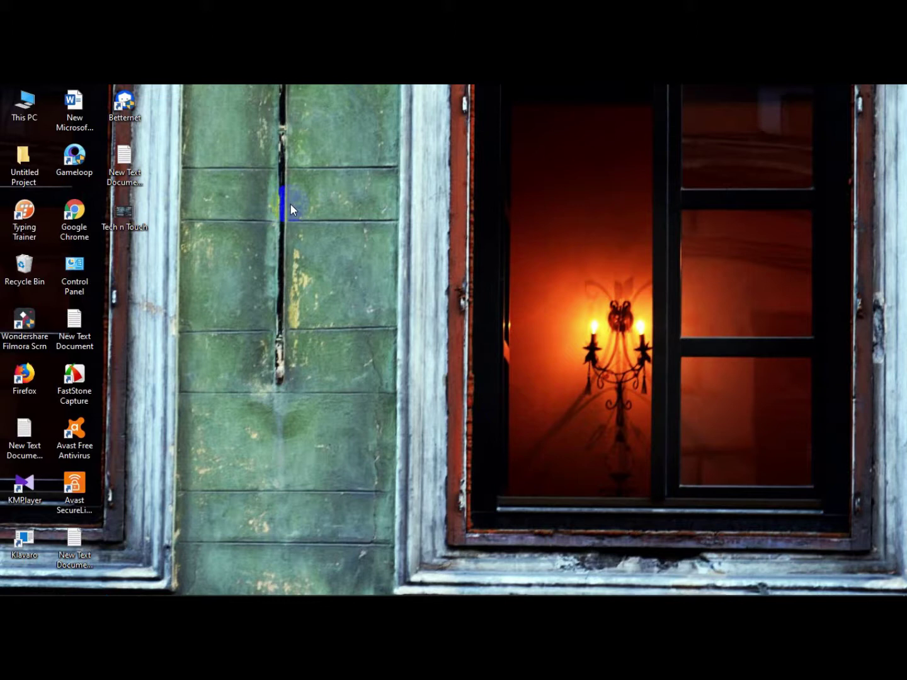
mouse_move(37, 590)
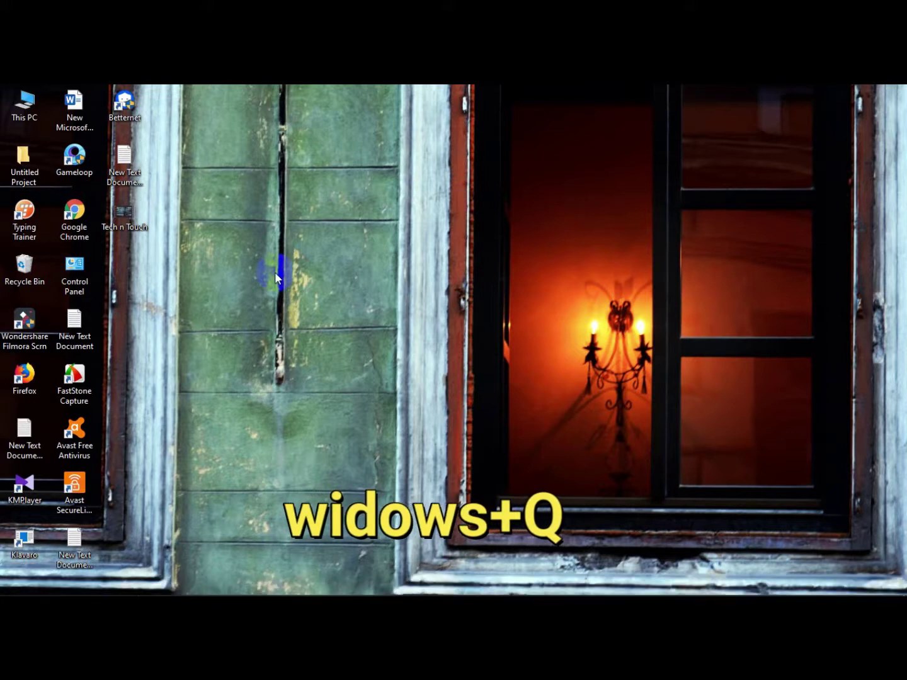
key(super+q)
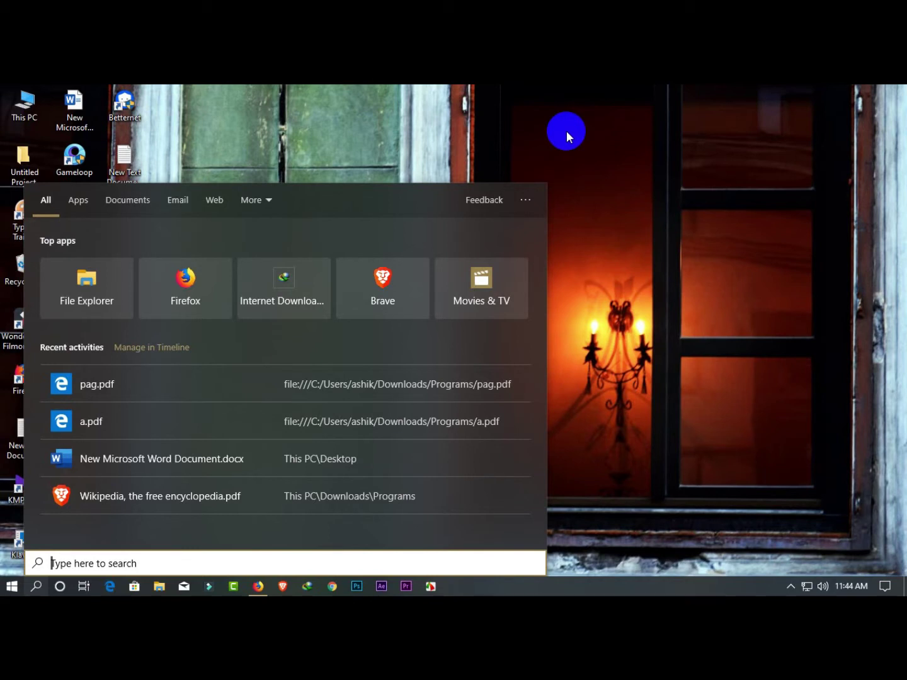
key(Escape)
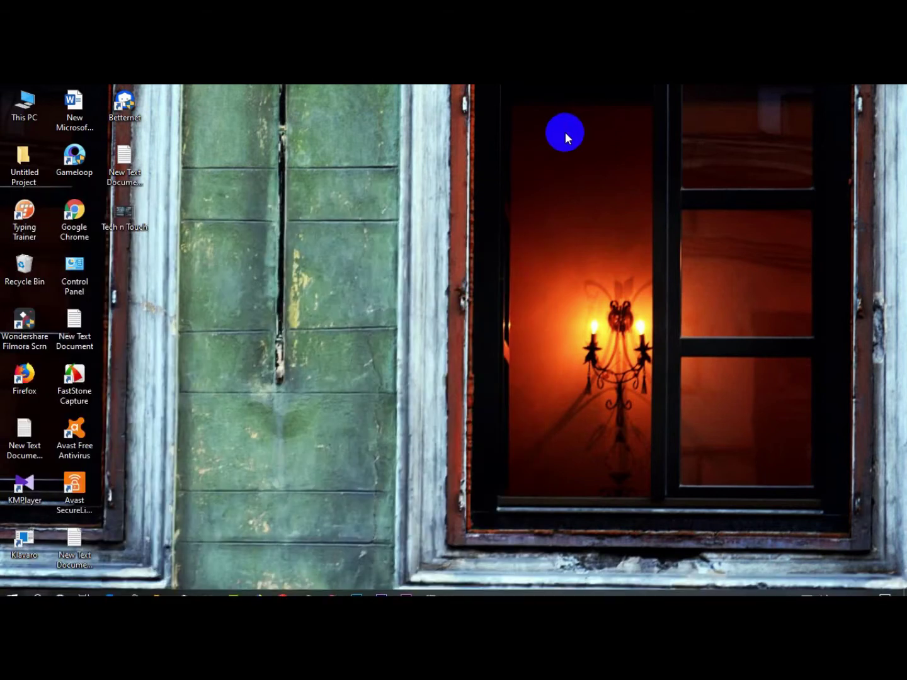